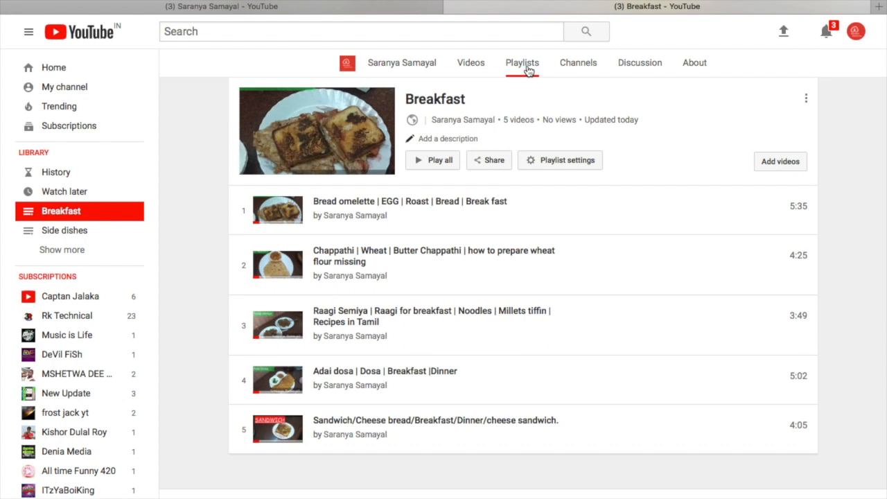
View the channel's created playlists, looking at the Breakfast playlist's entry
{"action": "left_click", "coordinate": [527, 71]}
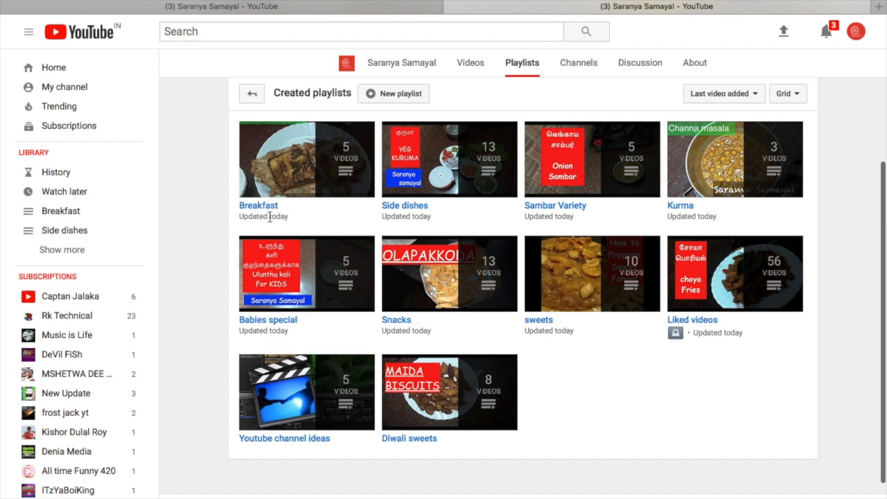
{"action": "mouse_move", "coordinate": [331, 162]}
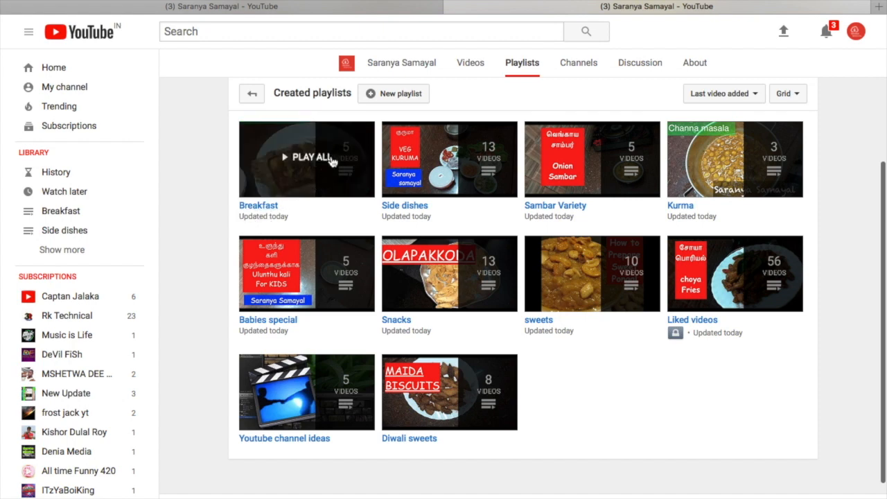
{"action": "mouse_move", "coordinate": [428, 177]}
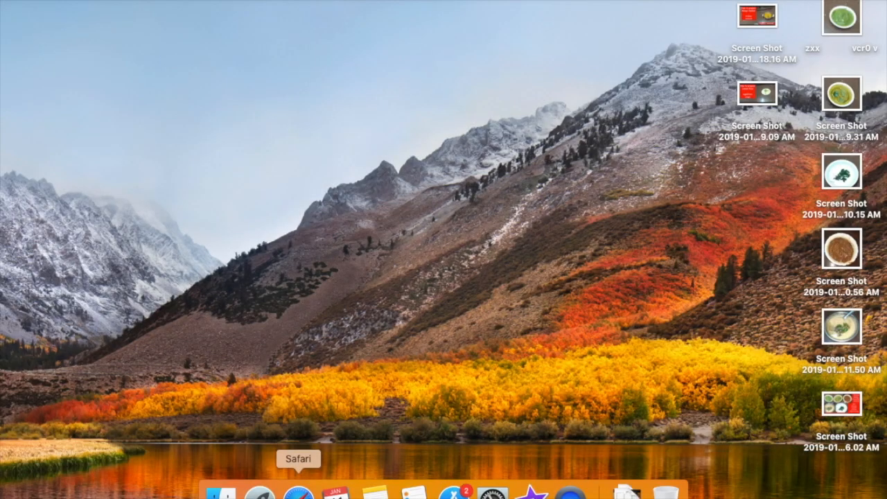
Switch to Safari, open the account's own channel in customization mode and show its created playlists
{"action": "left_click", "coordinate": [298, 487]}
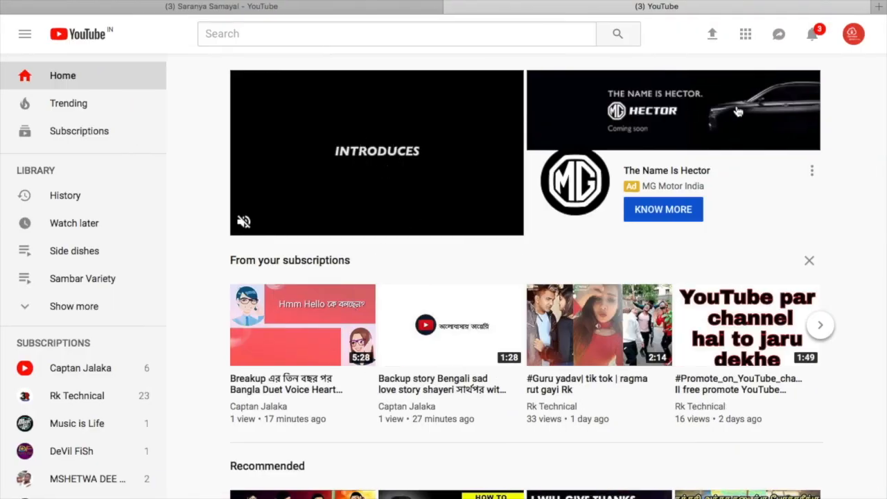
{"action": "left_click", "coordinate": [850, 41]}
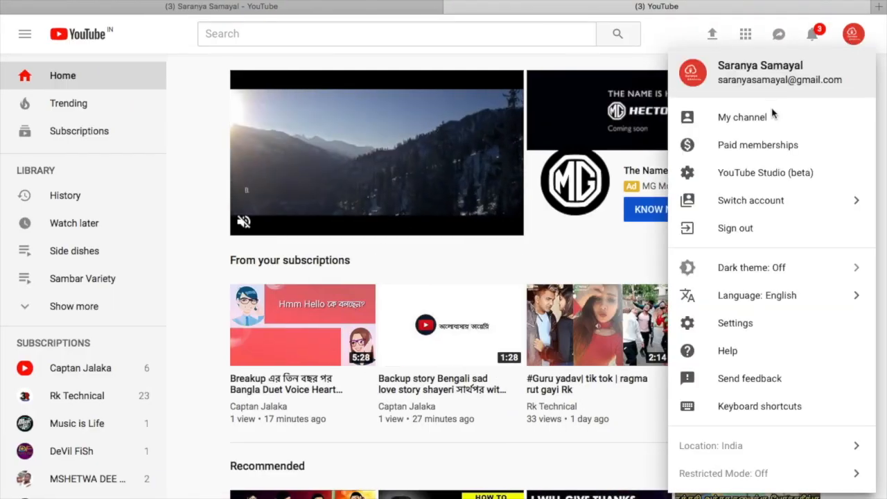
{"action": "left_click", "coordinate": [751, 124]}
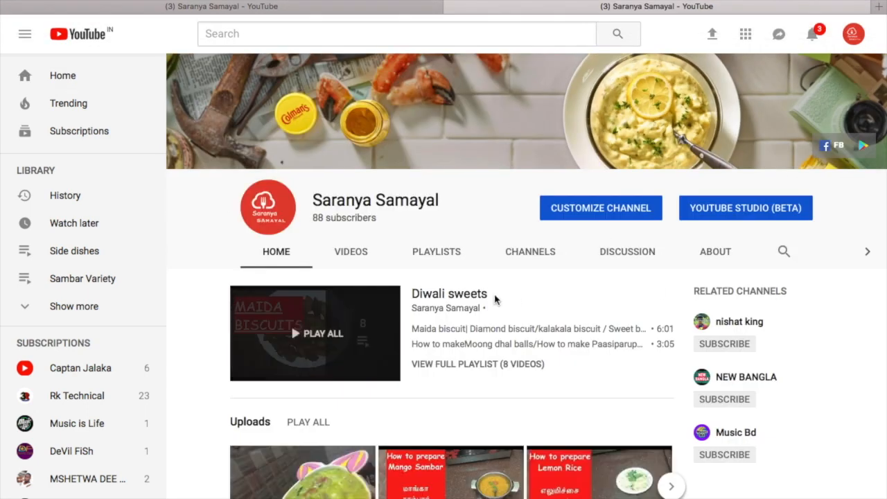
{"action": "left_click", "coordinate": [593, 215]}
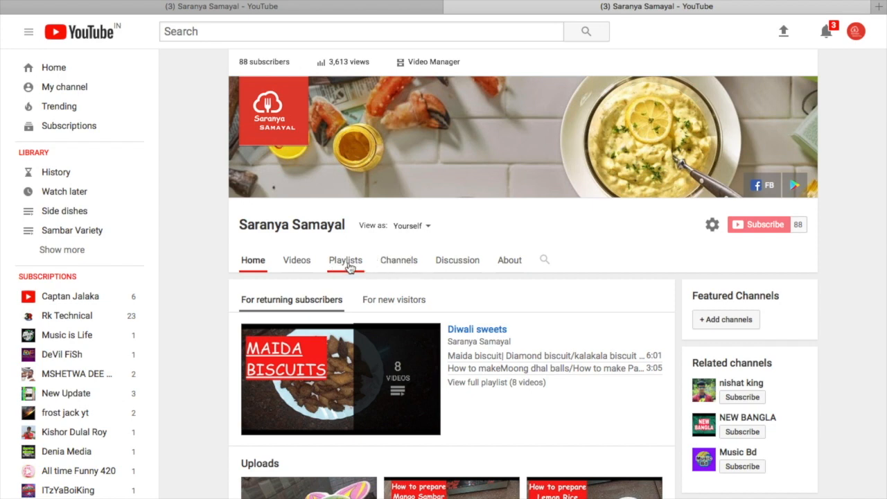
{"action": "left_click", "coordinate": [349, 268]}
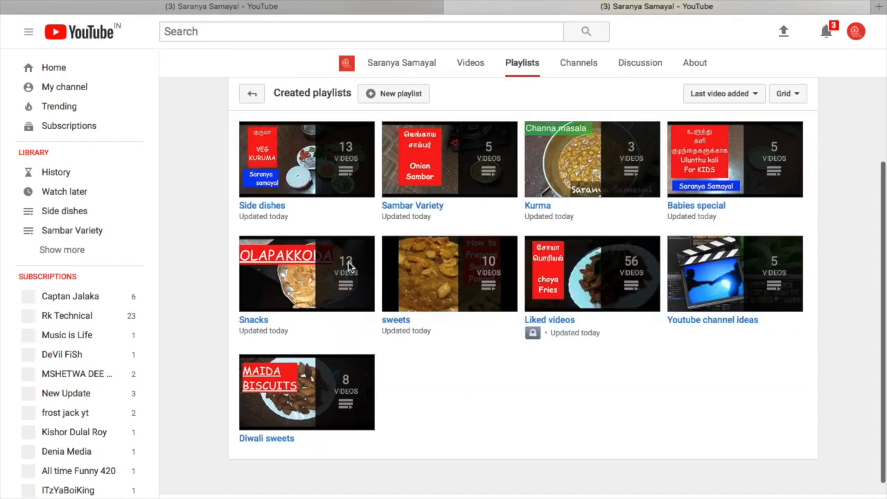
Create a new public playlist titled Breakfast
{"action": "left_click", "coordinate": [399, 102]}
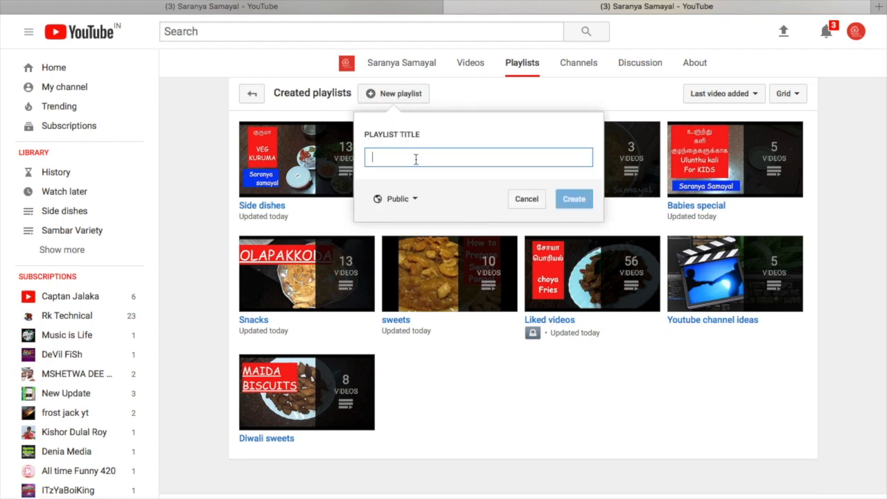
{"action": "type", "text": "Bre"}
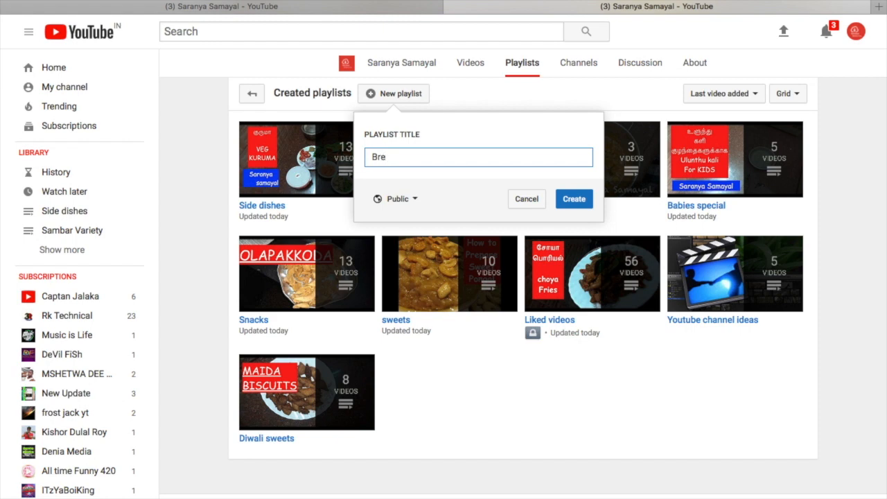
{"action": "type", "text": "akfast"}
{"action": "left_click", "coordinate": [575, 199]}
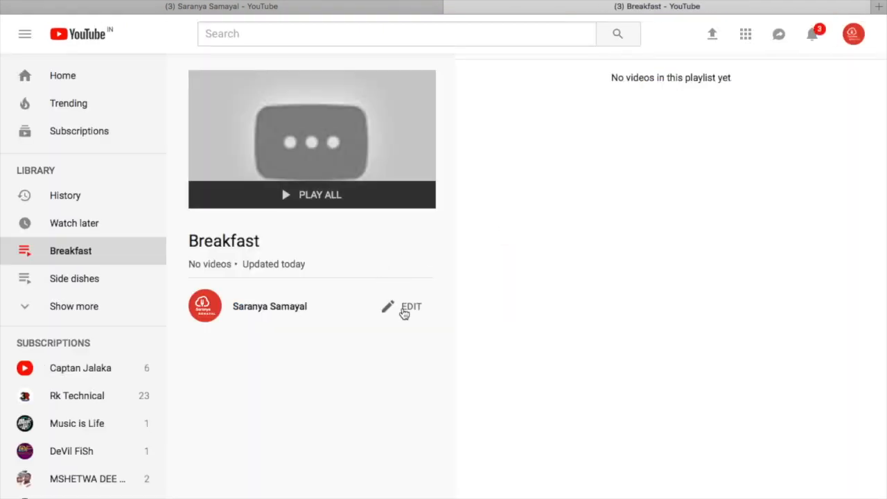
Edit the new playlist's settings and add an auto-add rule for videos whose title contains Breakfast
{"action": "left_click", "coordinate": [405, 314]}
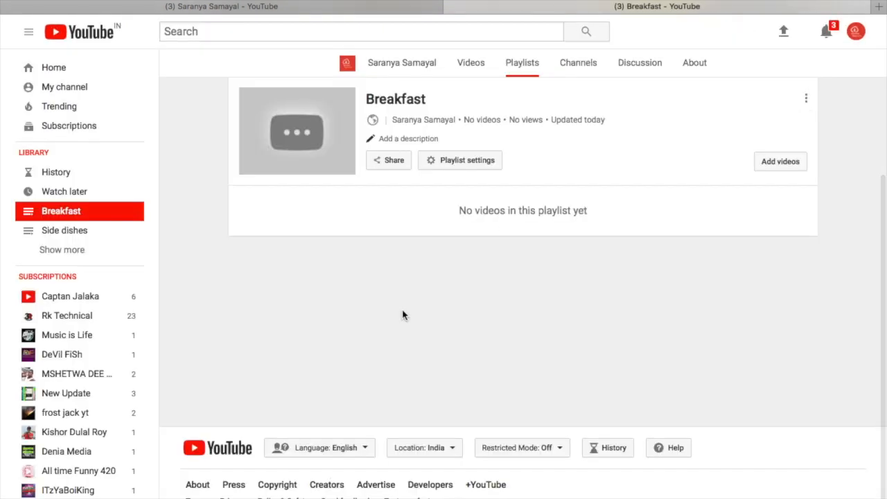
{"action": "left_click", "coordinate": [475, 164]}
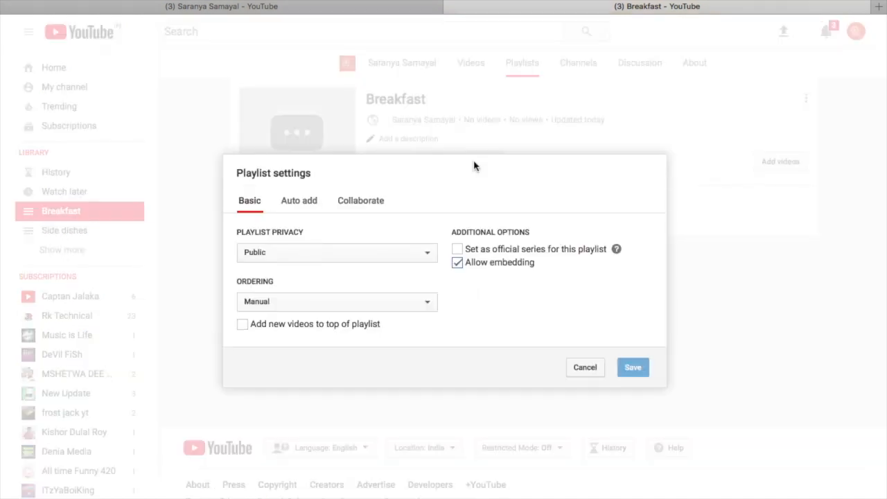
{"action": "left_click", "coordinate": [314, 202]}
{"action": "left_click", "coordinate": [266, 308]}
{"action": "left_click", "coordinate": [404, 278]}
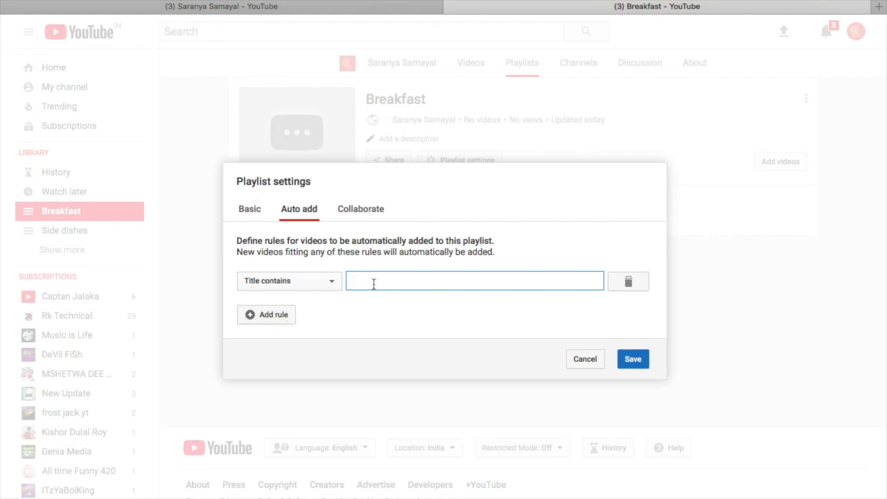
{"action": "type", "text": "Breakfasr"}
{"action": "key", "text": "BackSpace"}
Add a second auto-add rule for videos whose description contains Breakfast, reusing the title rule's text
{"action": "key", "text": "ctrl+a"}
{"action": "key", "text": "ctrl+c"}
{"action": "left_click", "coordinate": [280, 317]}
{"action": "left_click", "coordinate": [288, 297]}
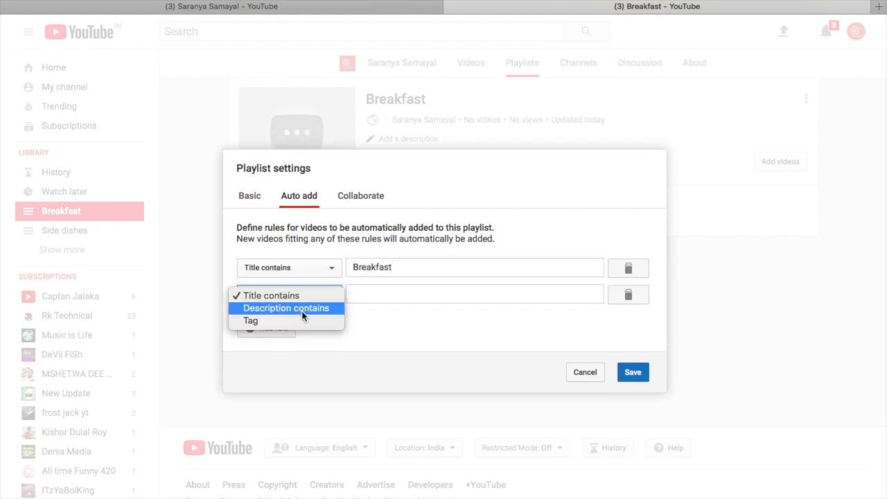
{"action": "left_click", "coordinate": [312, 308]}
{"action": "left_click", "coordinate": [396, 288]}
{"action": "key", "text": "ctrl+v"}
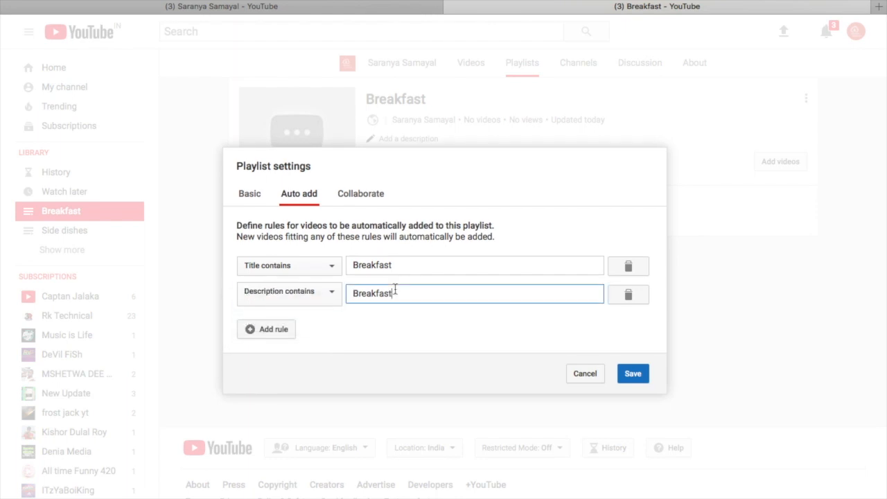
Add a third auto-add rule for videos with the tag Breakfast
{"action": "left_click", "coordinate": [284, 335]}
{"action": "left_click", "coordinate": [287, 308]}
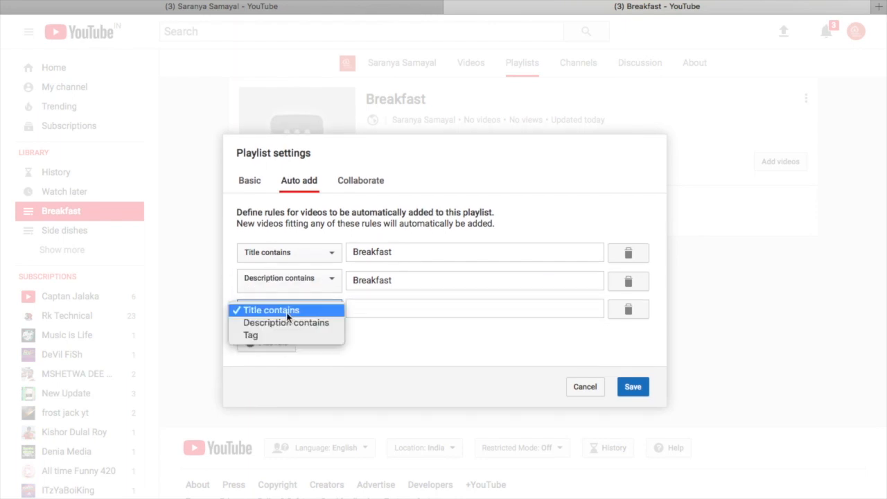
{"action": "left_click", "coordinate": [275, 334]}
{"action": "left_click", "coordinate": [371, 305]}
{"action": "key", "text": "ctrl+v"}
{"action": "left_click", "coordinate": [432, 354]}
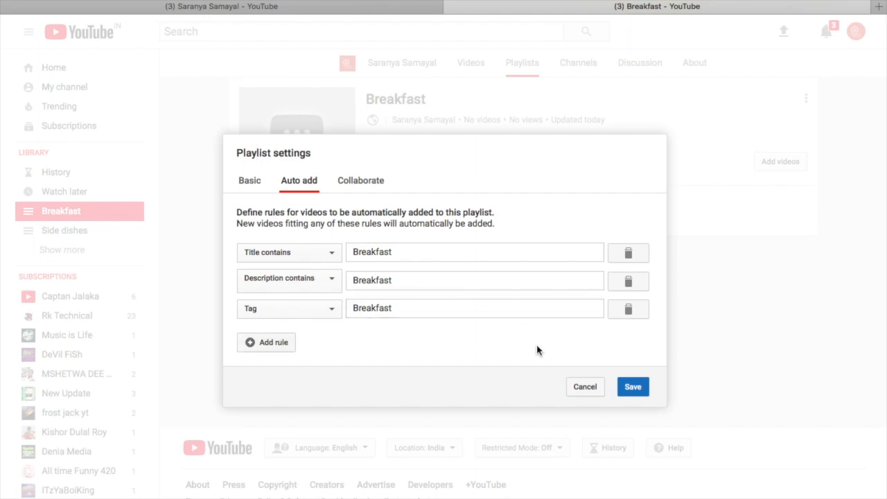
Save the auto-add rules and include the existing recent videos that match them in the playlist
{"action": "left_click", "coordinate": [634, 388]}
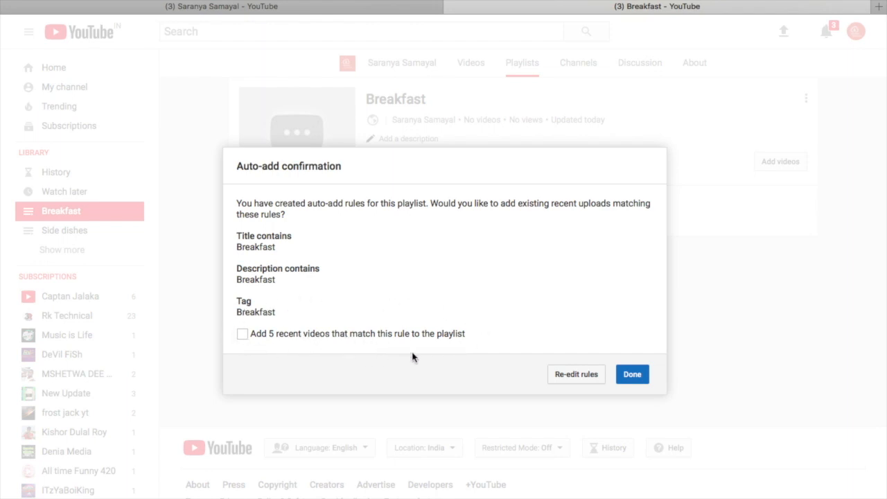
{"action": "left_click", "coordinate": [242, 336]}
{"action": "left_click", "coordinate": [634, 379]}
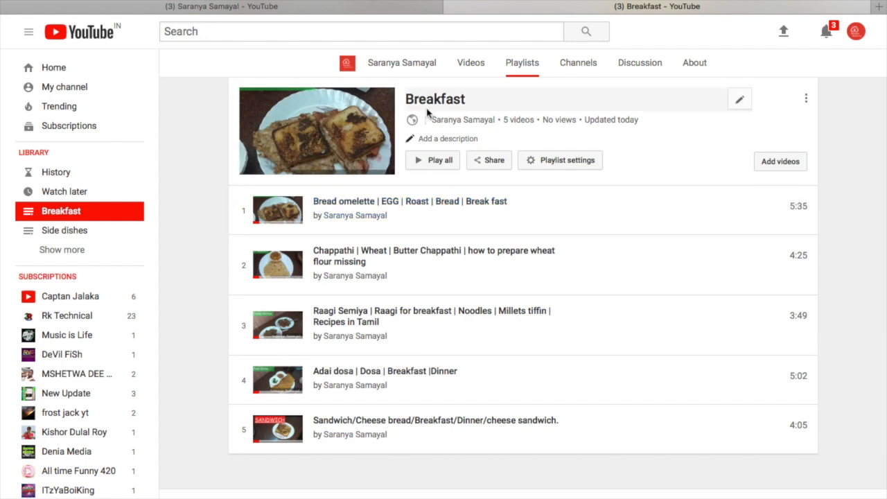
Return to the channel's created playlists and check the Breakfast playlist's entry
{"action": "left_click", "coordinate": [528, 71]}
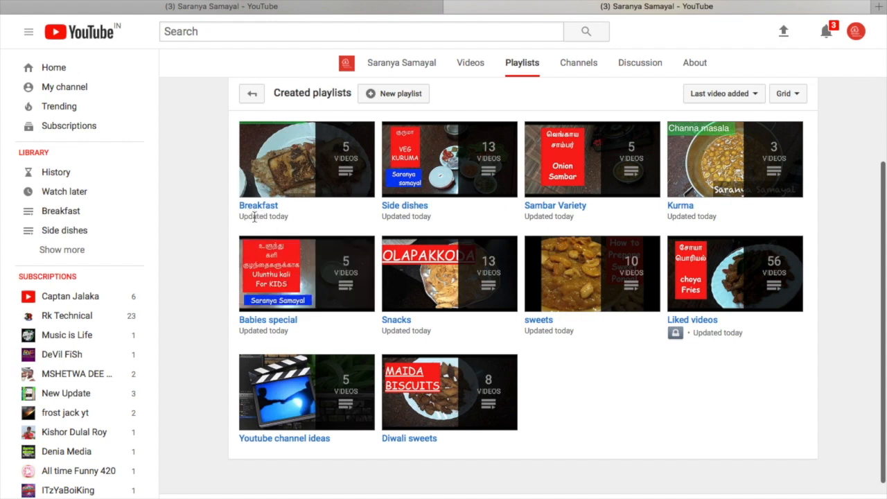
{"action": "mouse_move", "coordinate": [332, 162]}
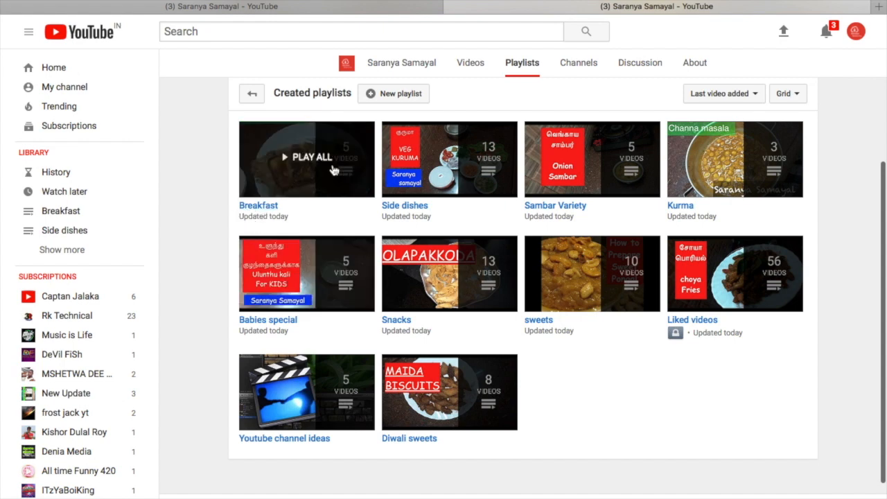
{"action": "mouse_move", "coordinate": [740, 0]}
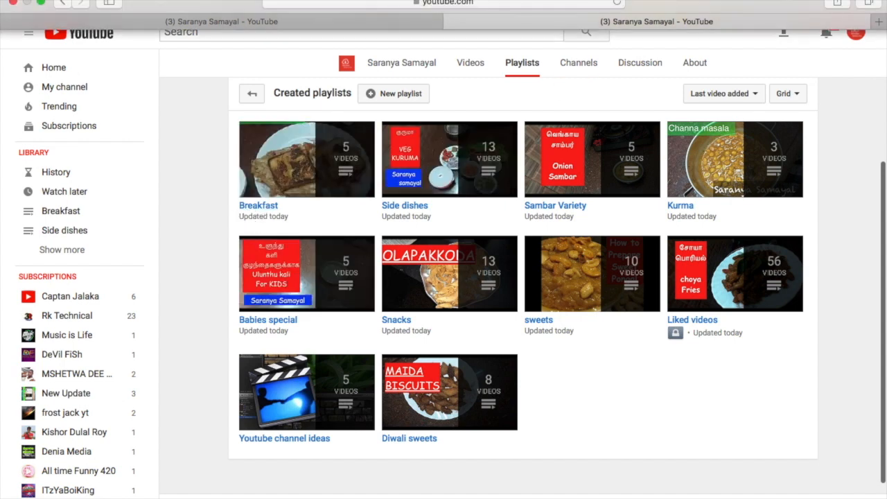